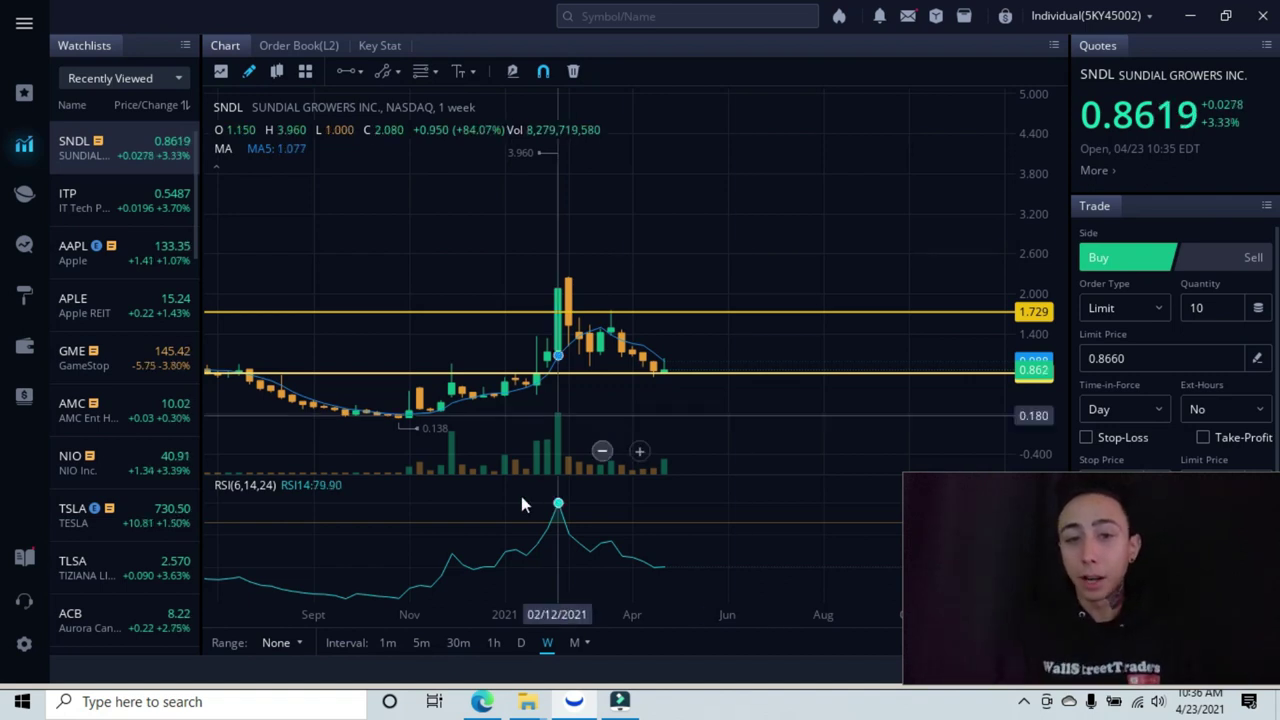
# Switch the SNDL chart to daily candles and zoom out to see wider history.
pyautogui.click(524, 642)
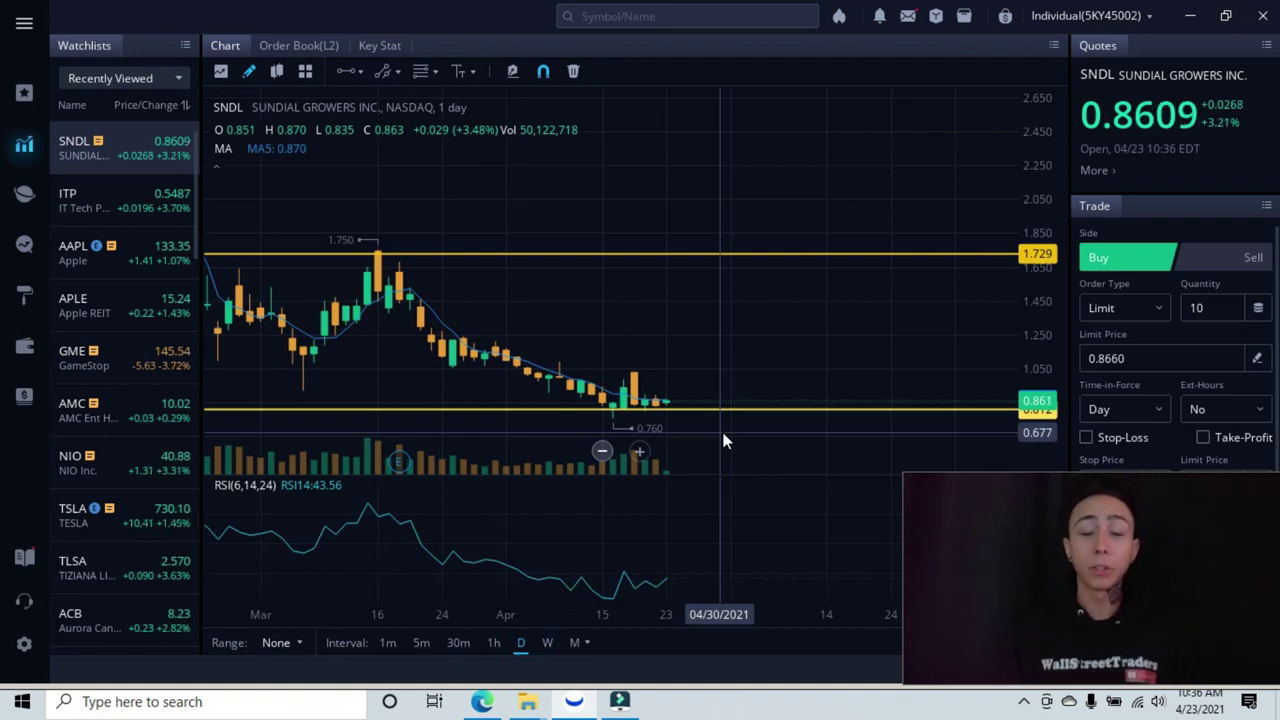
pyautogui.scroll(-1, 725, 440)
pyautogui.scroll(-1, 725, 440)
pyautogui.scroll(-2, 725, 440)
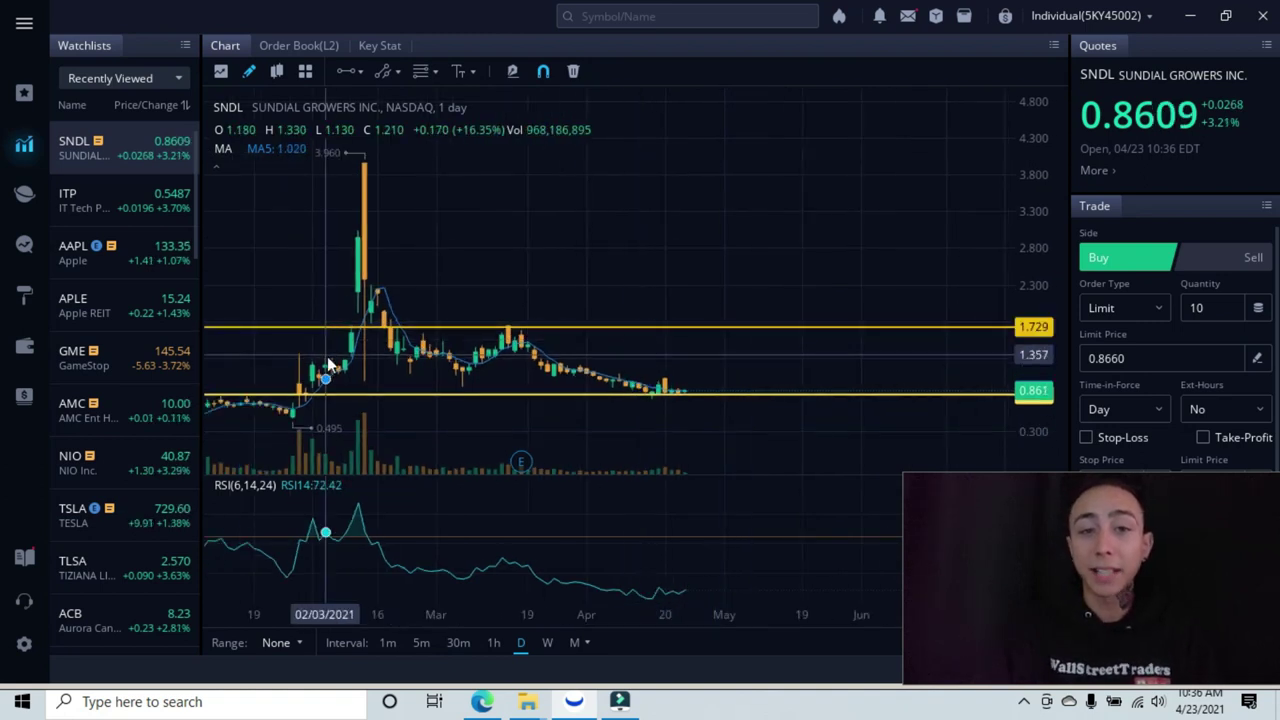
# Settle the upper yellow resistance line at 1.729 and grab the lower support line.
pyautogui.moveTo(348, 336); pyautogui.dragTo(350, 338)
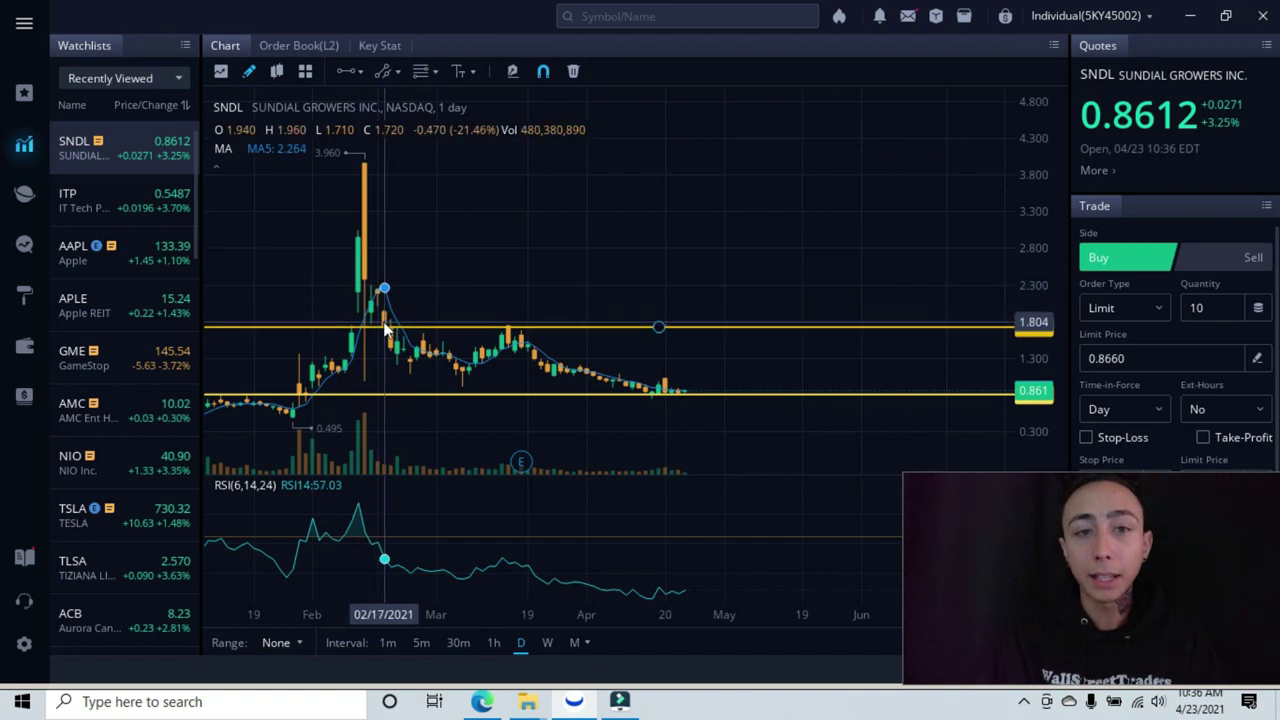
pyautogui.moveTo(387, 324); pyautogui.dragTo(388, 328)
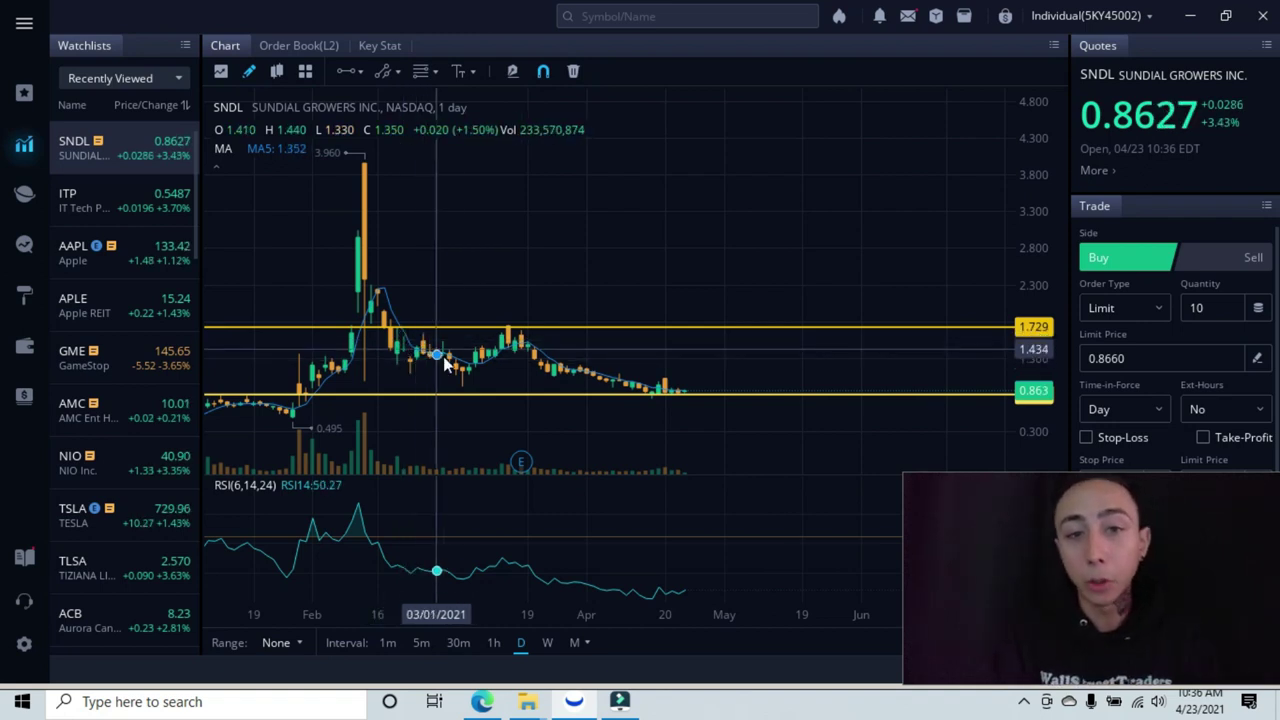
pyautogui.moveTo(511, 328); pyautogui.dragTo(523, 342)
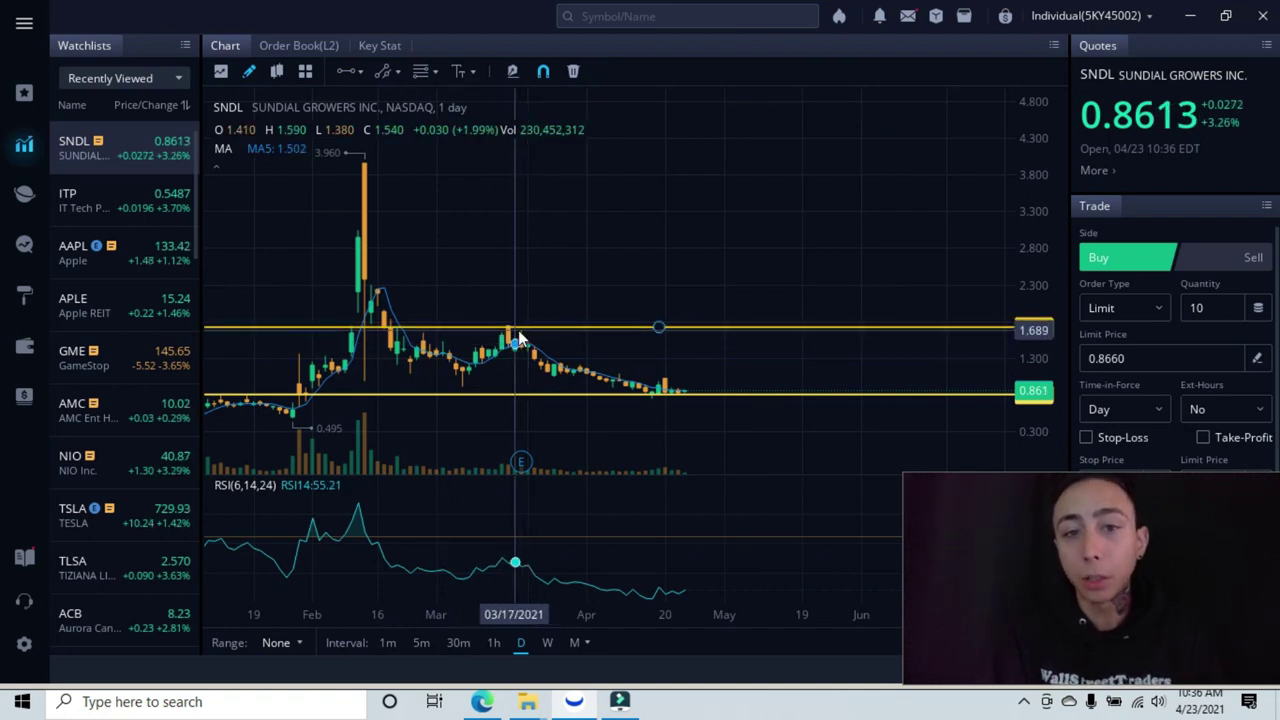
pyautogui.moveTo(686, 396); pyautogui.dragTo(683, 396)
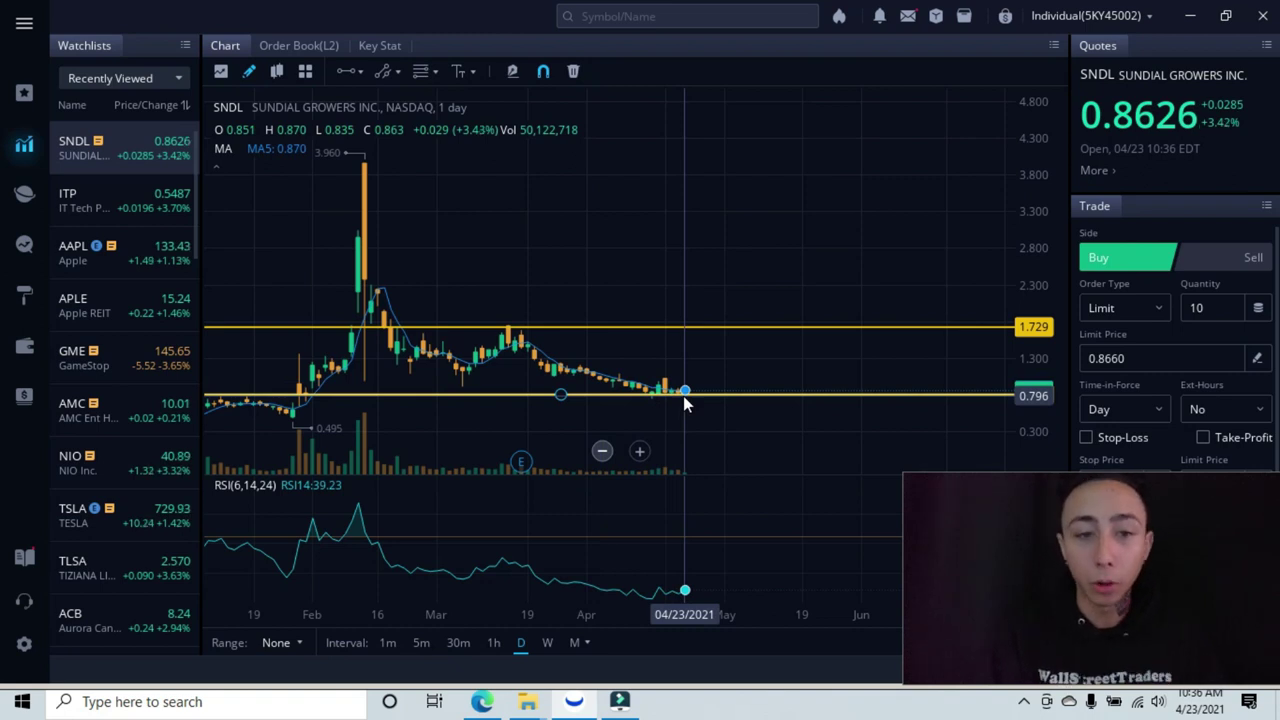
# Nudge the lower support line to 0.862 and pan the daily chart to extend into June.
pyautogui.moveTo(683, 396); pyautogui.dragTo(677, 400)
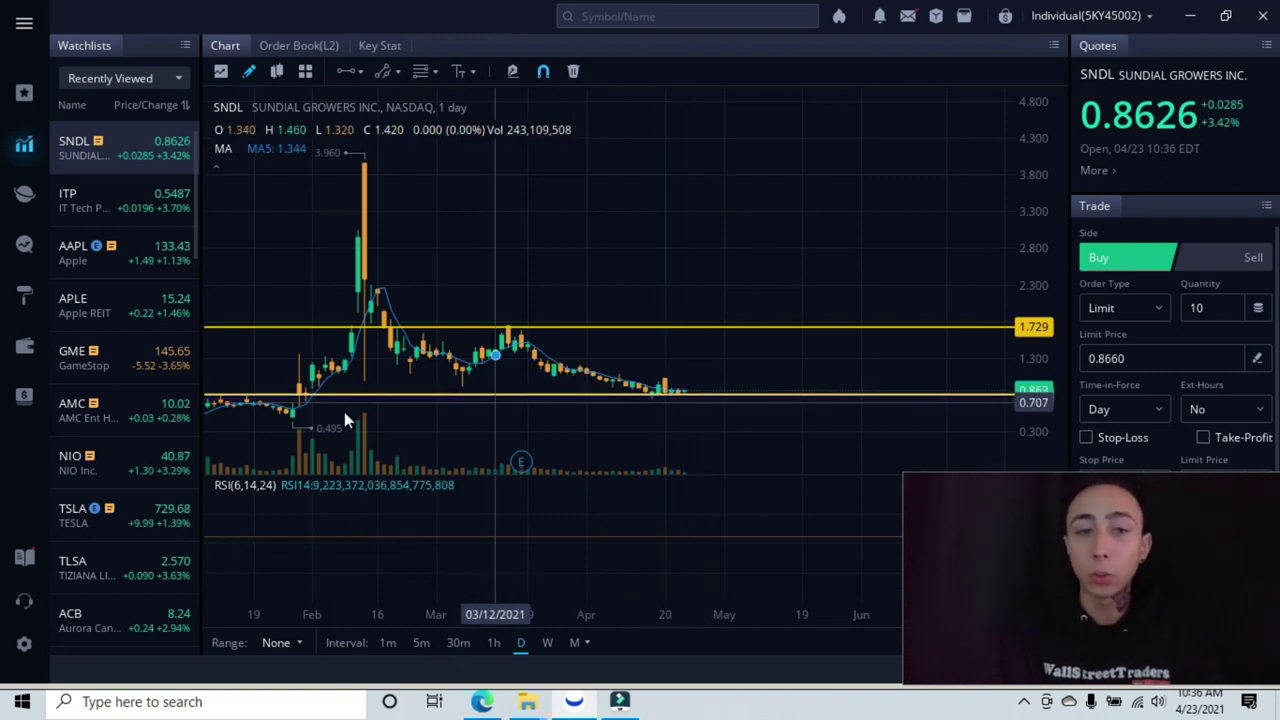
pyautogui.moveTo(345, 420); pyautogui.dragTo(505, 411)
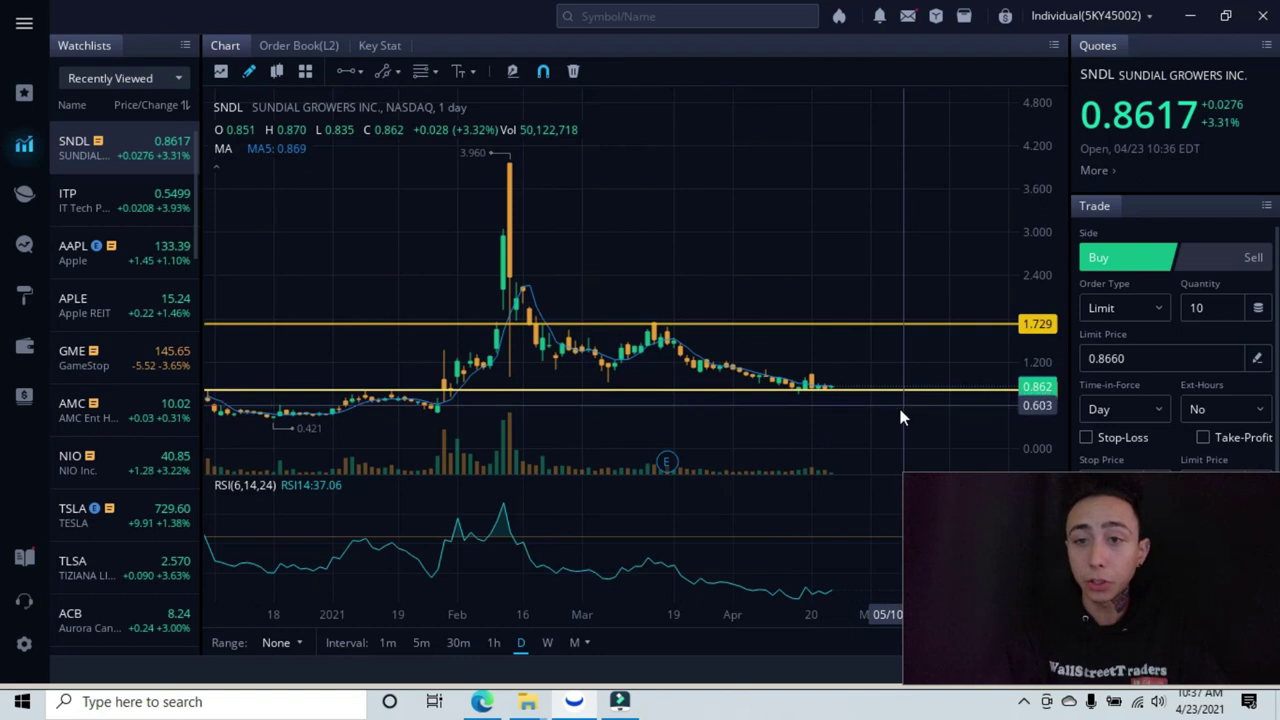
pyautogui.moveTo(900, 418); pyautogui.dragTo(767, 427)
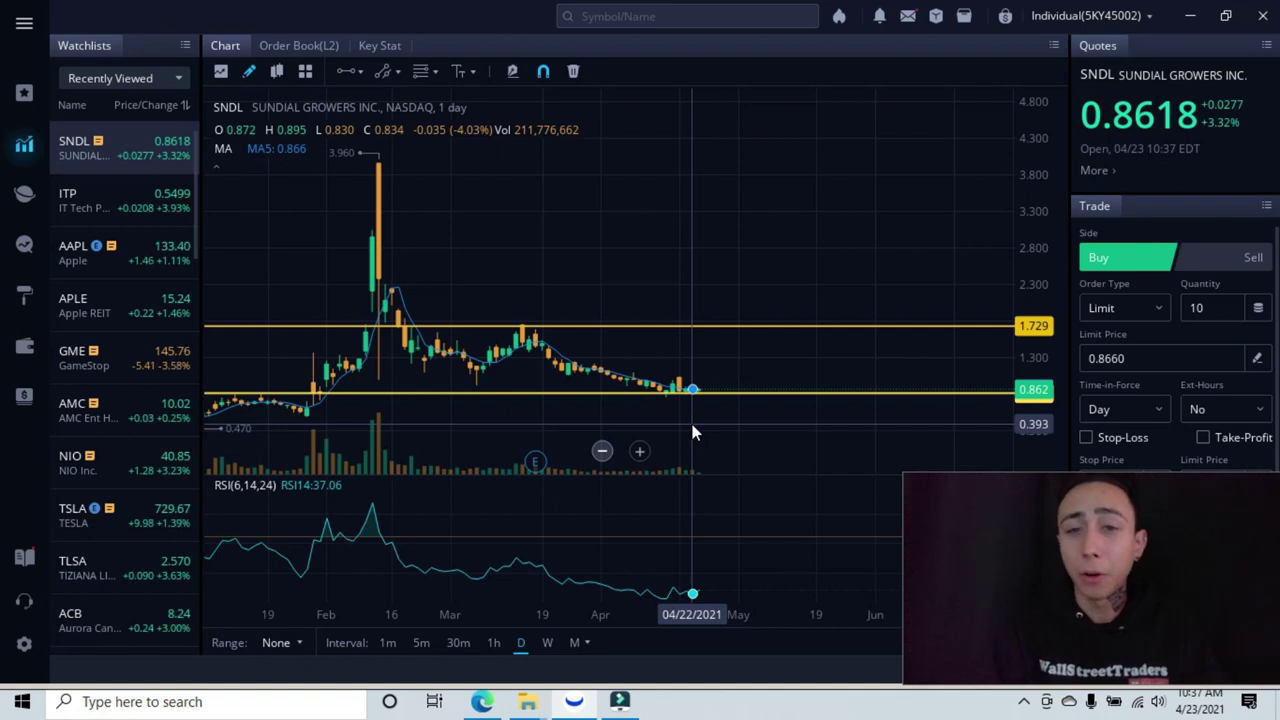
# Zoom into March–May and drag the yellow support line down to 0.812.
pyautogui.scroll(1, 684, 426)
pyautogui.scroll(1, 684, 425)
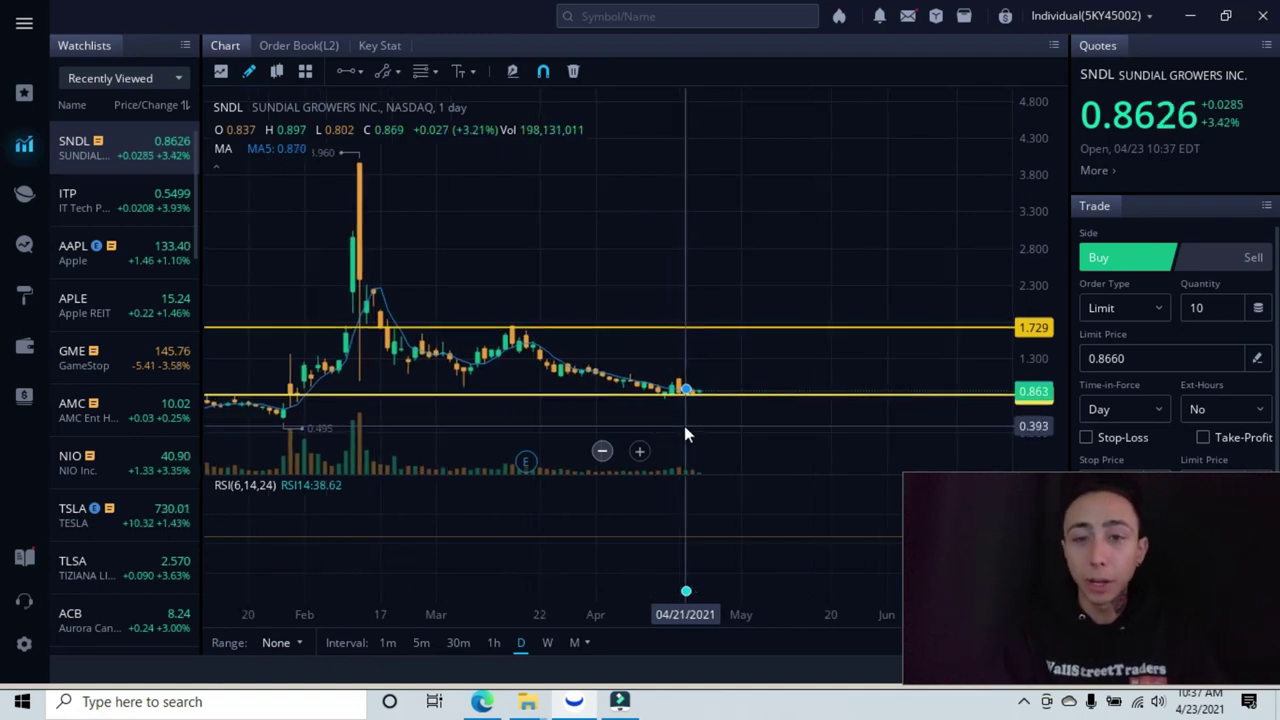
pyautogui.scroll(2, 684, 425)
pyautogui.scroll(1, 684, 425)
pyautogui.moveTo(640, 404); pyautogui.dragTo(646, 410)
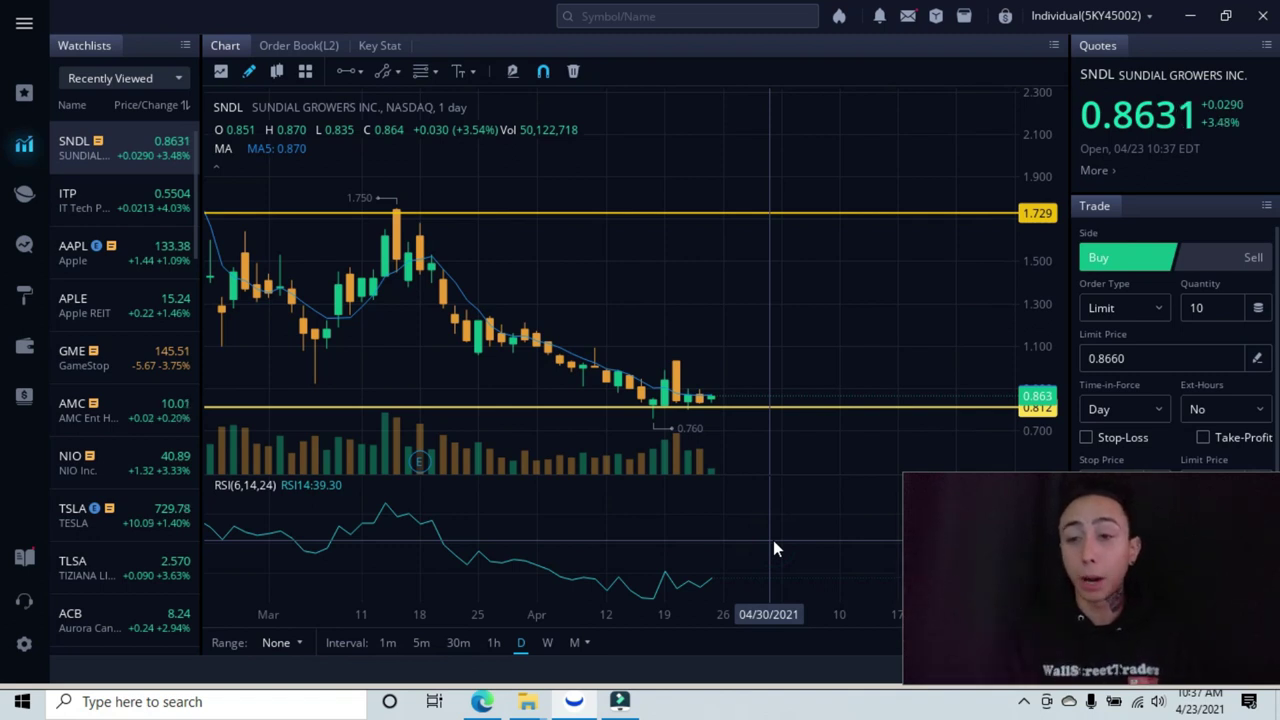
pyautogui.moveTo(724, 432)
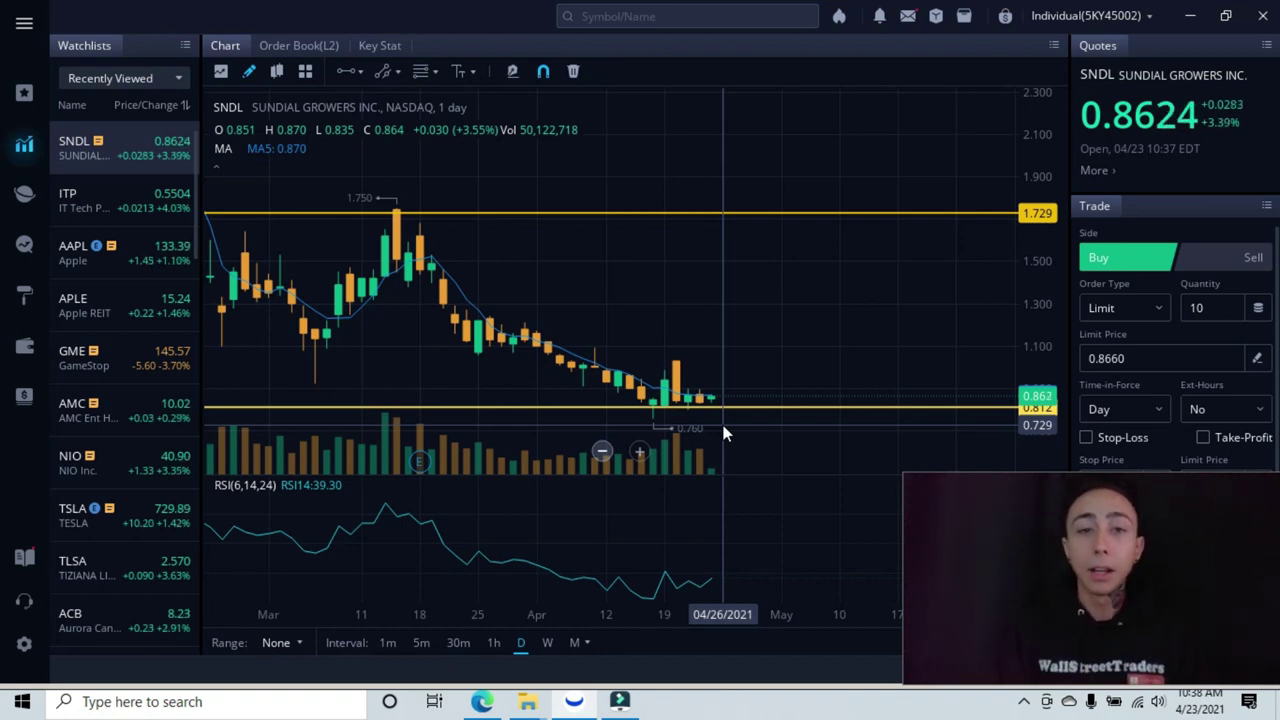
# Zoom out to January 2021 and select, then deselect, the 0.81 support line.
pyautogui.scroll(-3, 739, 325)
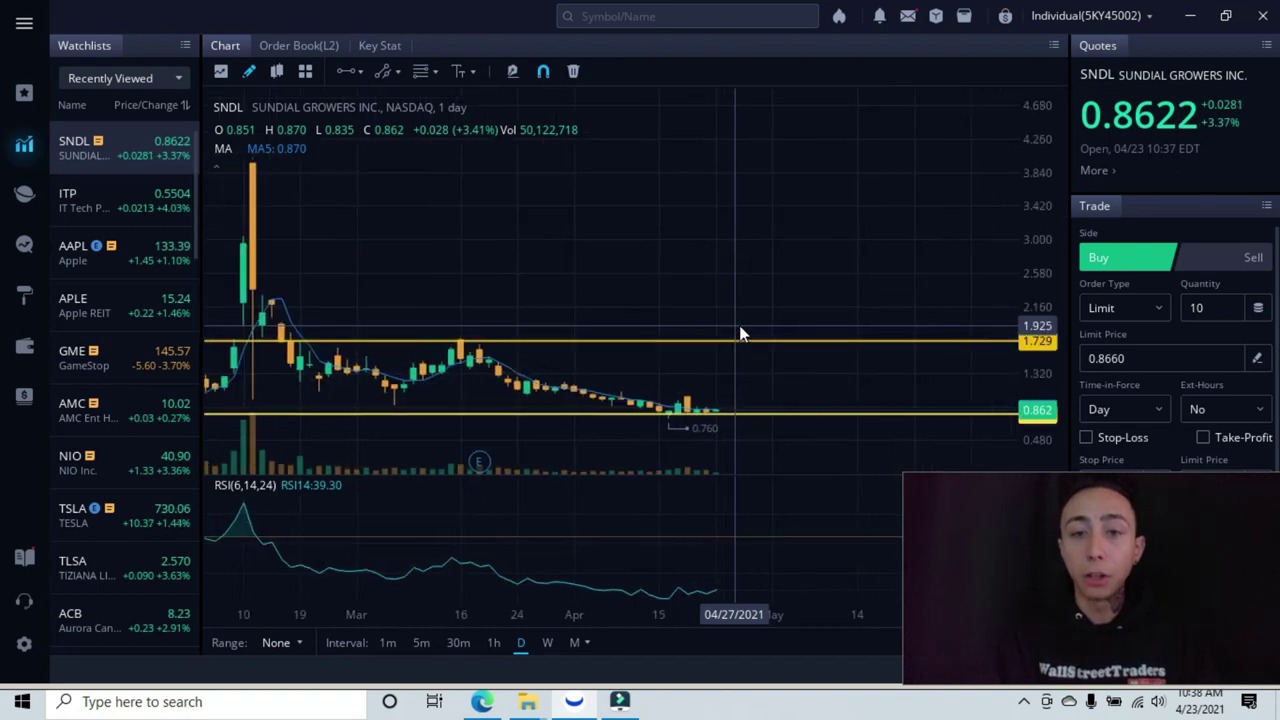
pyautogui.scroll(-2, 739, 325)
pyautogui.scroll(-2, 739, 325)
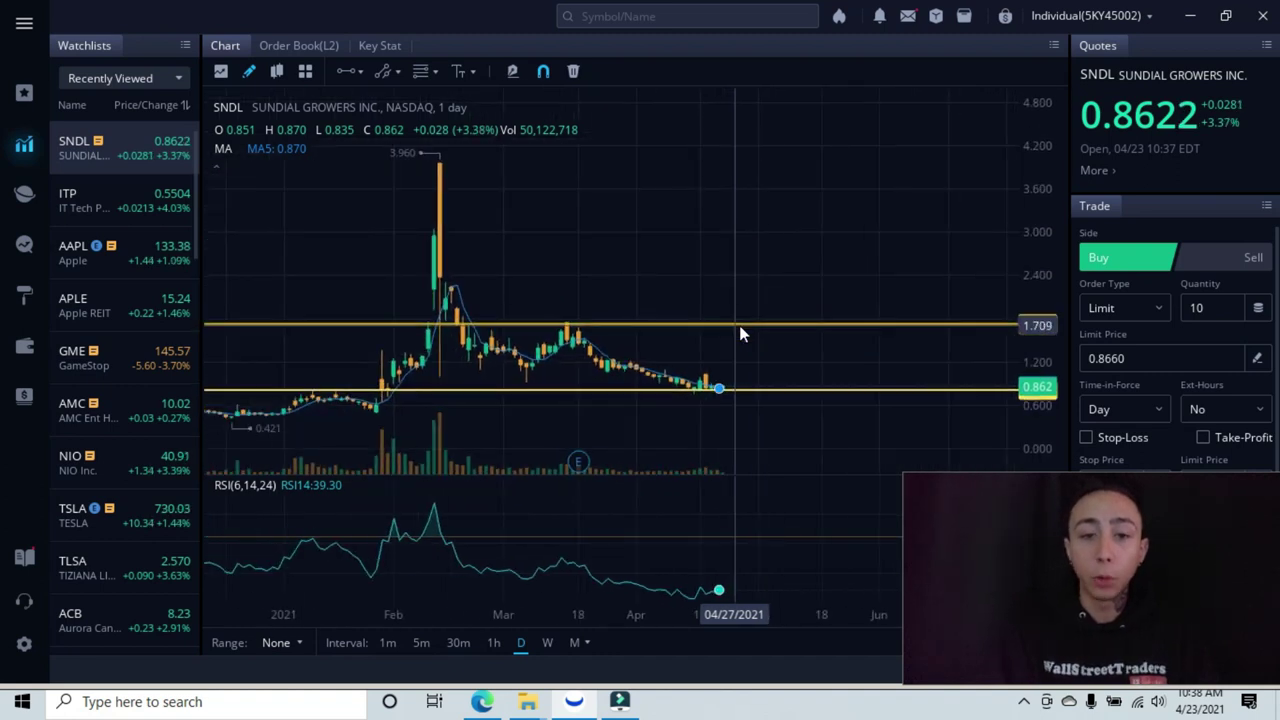
pyautogui.click(742, 389)
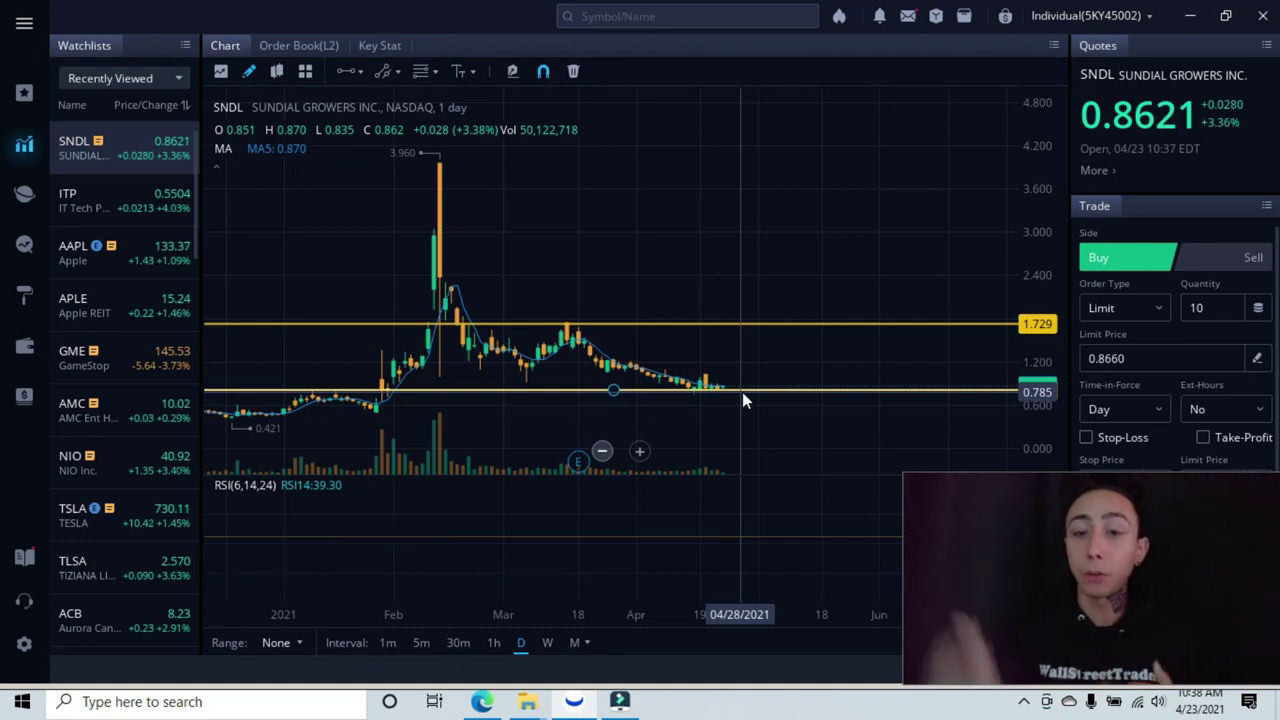
pyautogui.click(742, 397)
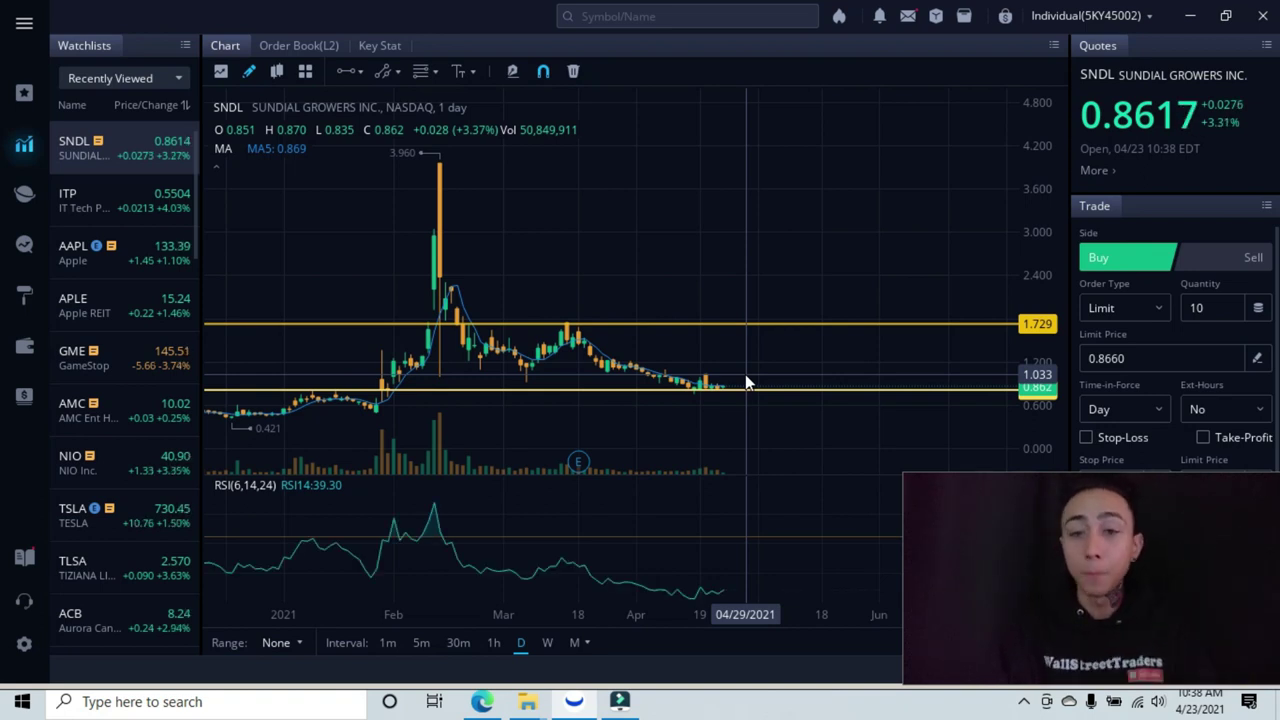
# Switch SNDL to weekly candles and zoom in on March through August.
pyautogui.click(547, 643)
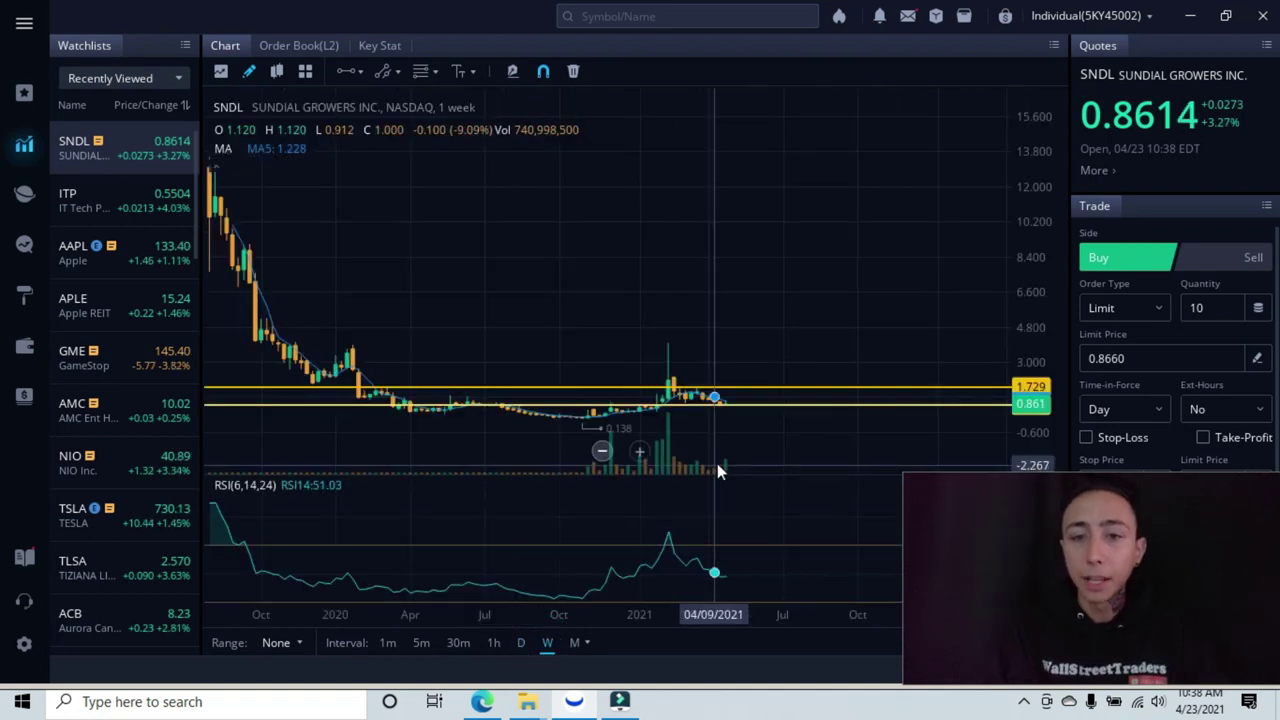
pyautogui.scroll(2, 745, 435)
pyautogui.scroll(2, 742, 434)
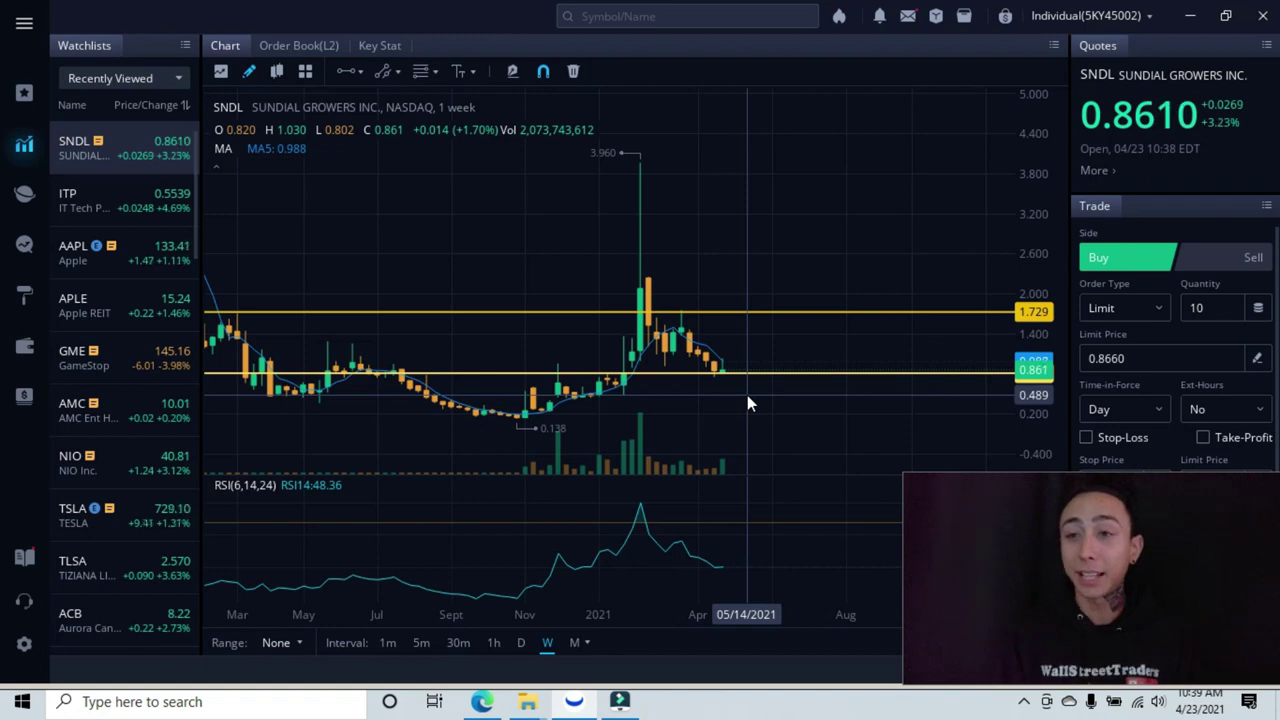
pyautogui.click(1107, 170)
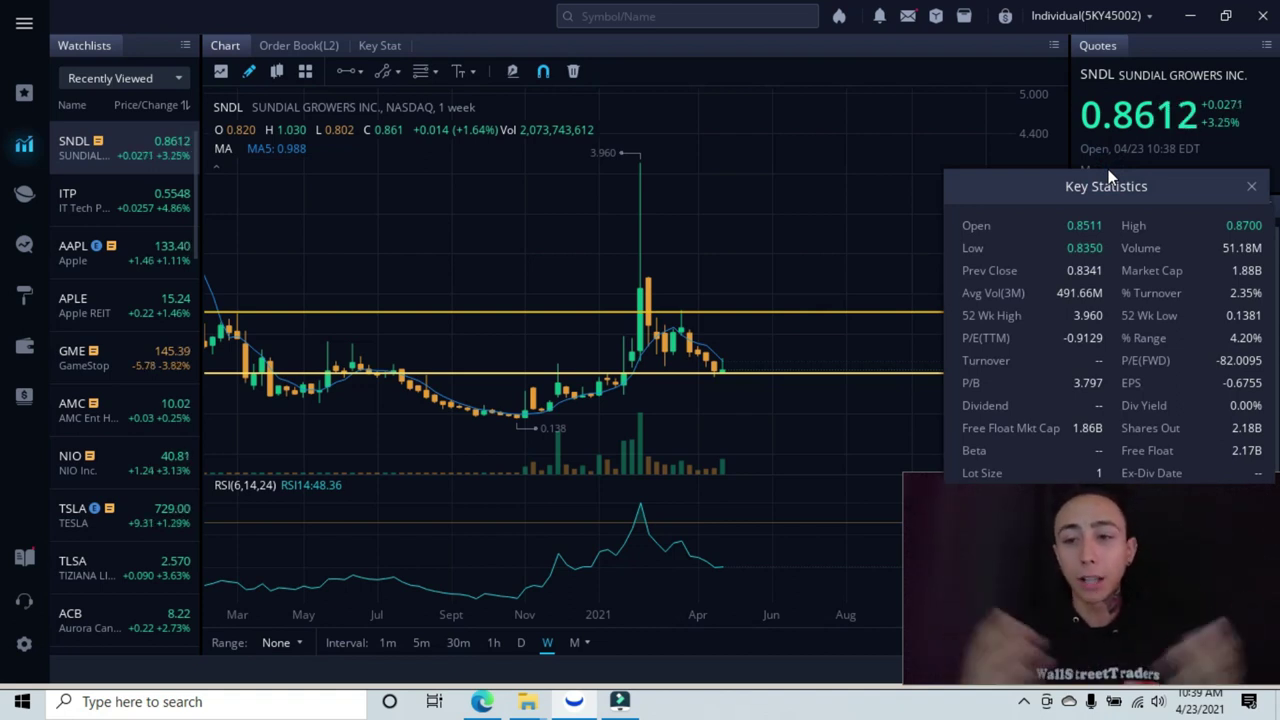
pyautogui.click(826, 165)
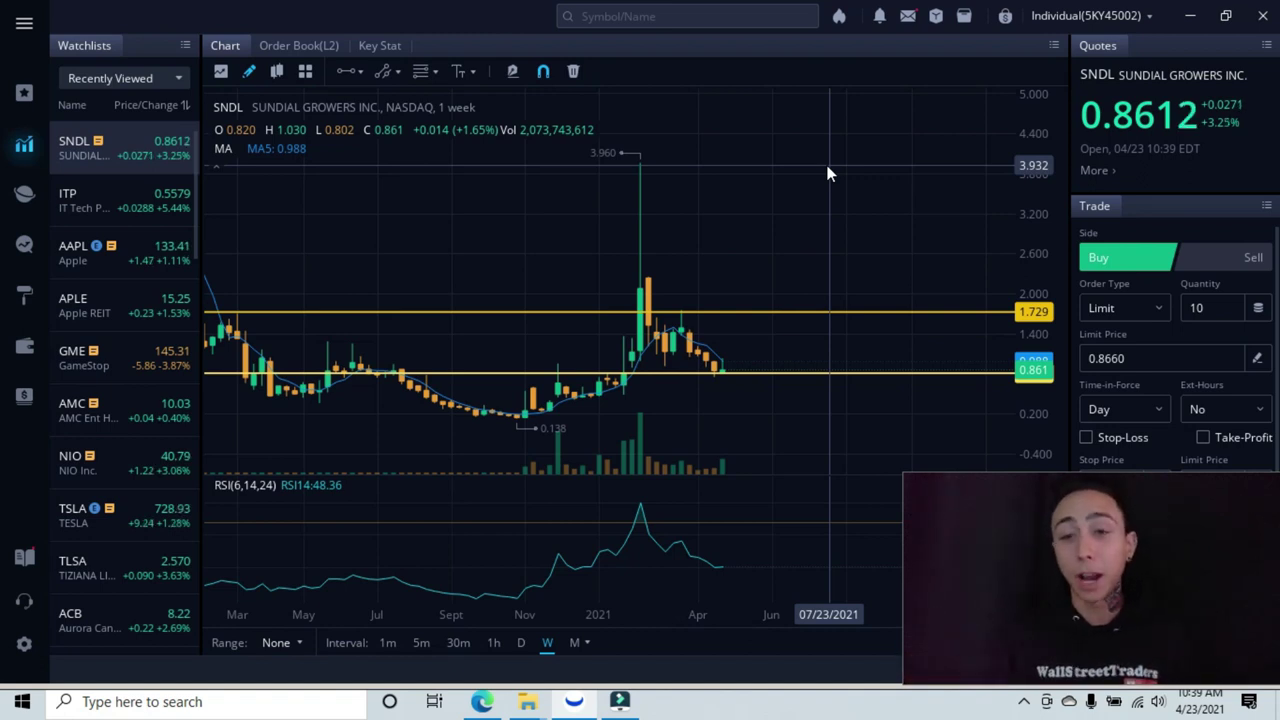
pyautogui.click(737, 222)
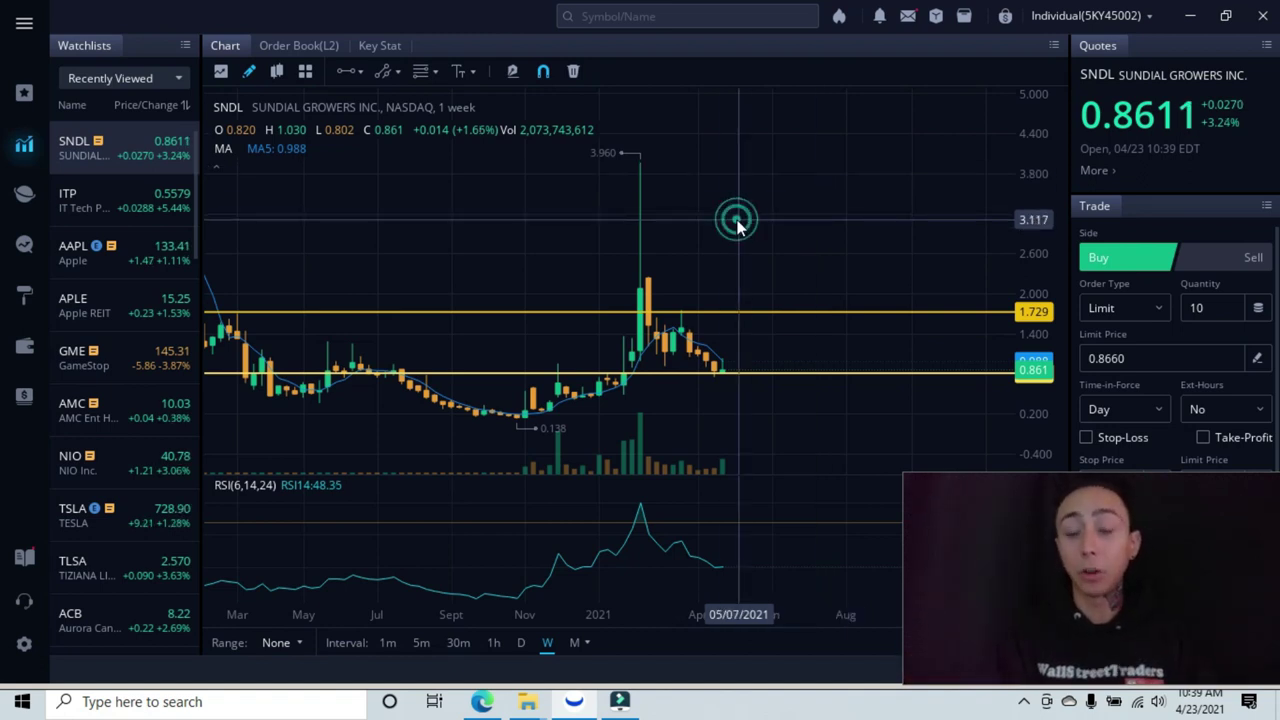